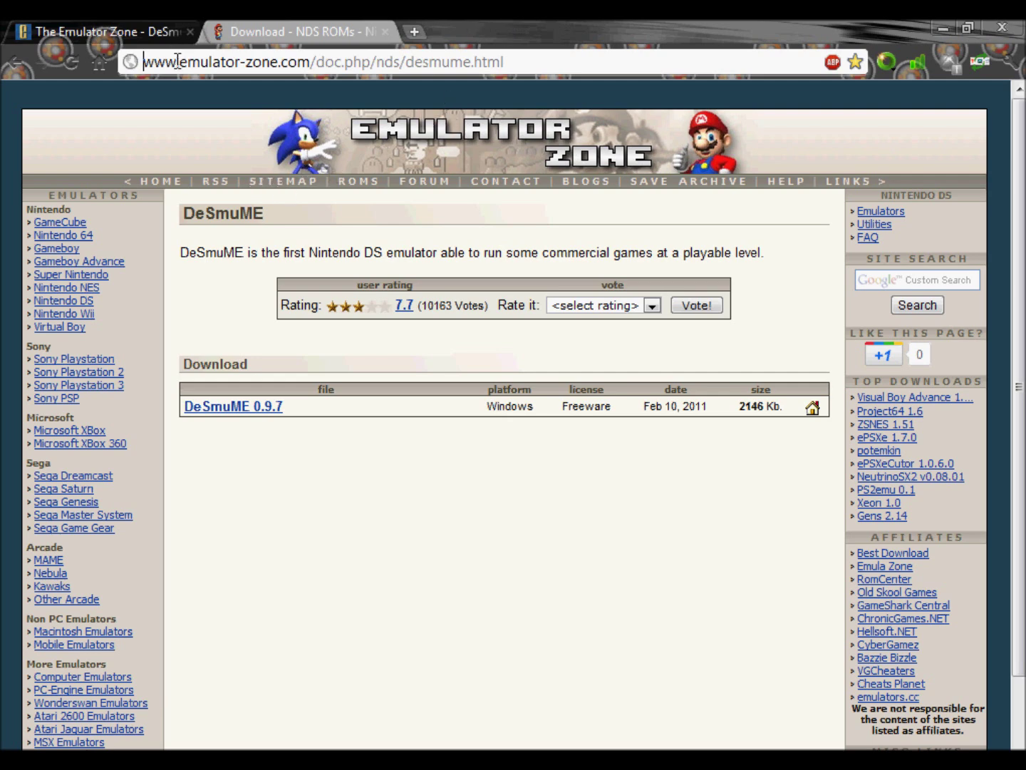
Download DeSmuME 0.9.7 for Windows from the emulator-zone.com DeSmuME page.
{"action": "left_click_drag", "start_coordinate": [177, 62], "coordinate": [532, 62]}
{"action": "left_click", "coordinate": [600, 62]}
{"action": "left_click", "coordinate": [240, 407]}
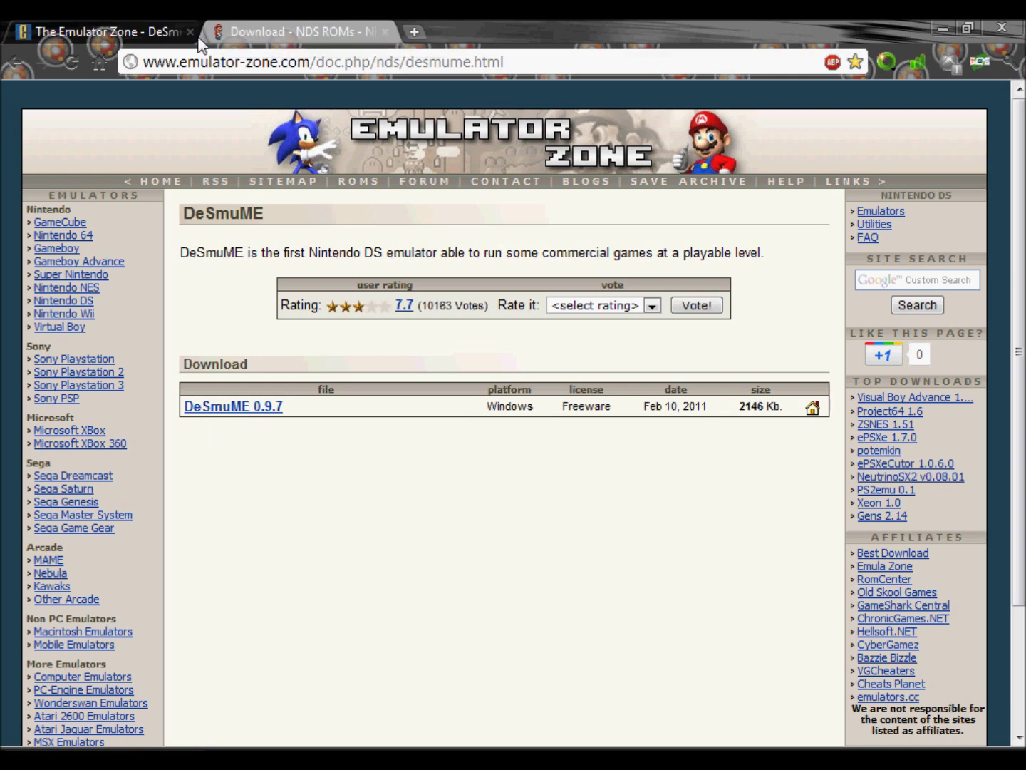
Switch to the rom-freaks.net page and look through its list of NDS ROMs.
{"action": "left_click", "coordinate": [273, 34]}
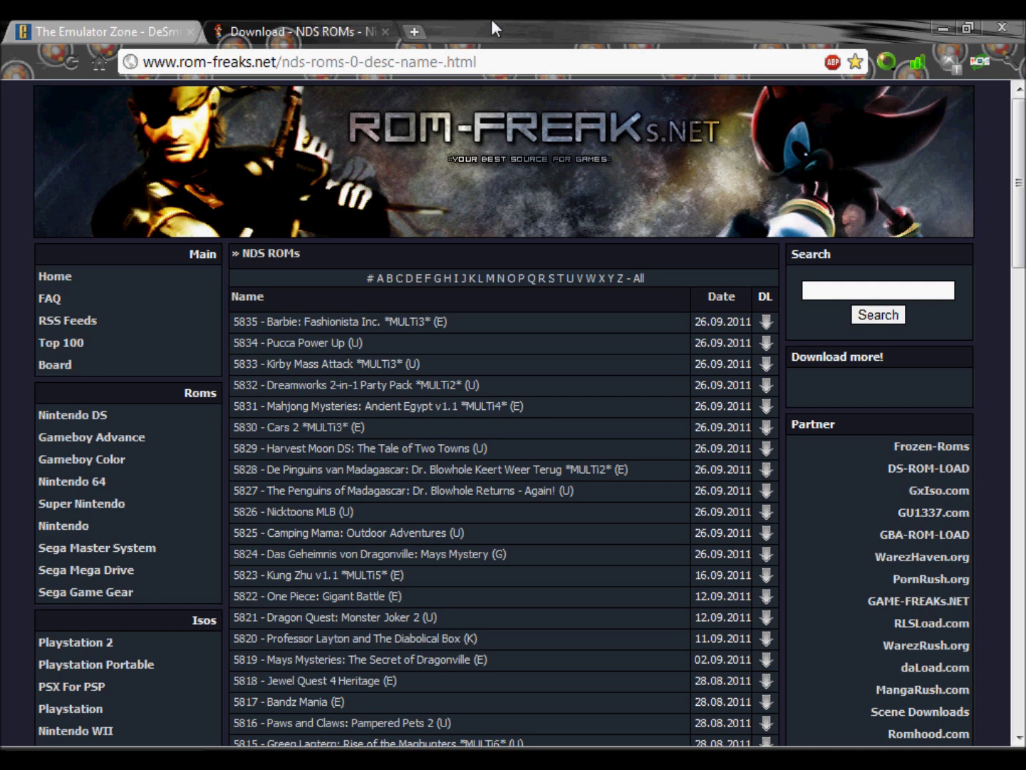
{"action": "scroll", "coordinate": [414, 138], "scroll_direction": "down", "scroll_amount": 5}
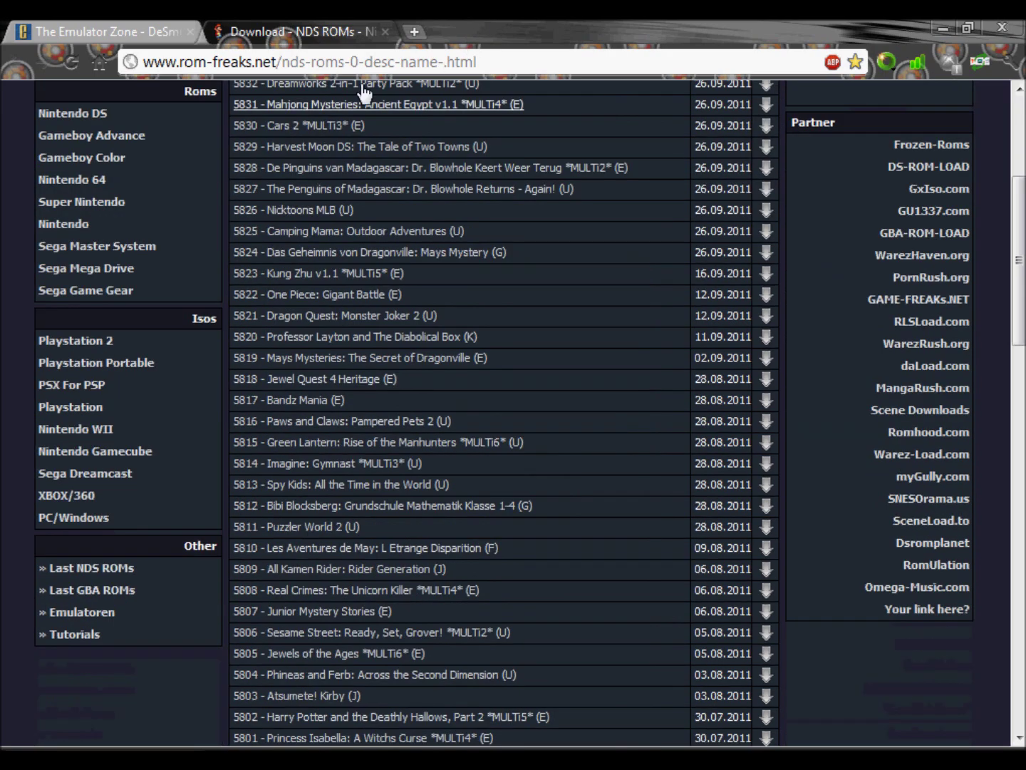
{"action": "scroll", "coordinate": [378, 389], "scroll_direction": "up", "scroll_amount": 5}
{"action": "scroll", "coordinate": [378, 392], "scroll_direction": "down", "scroll_amount": 12}
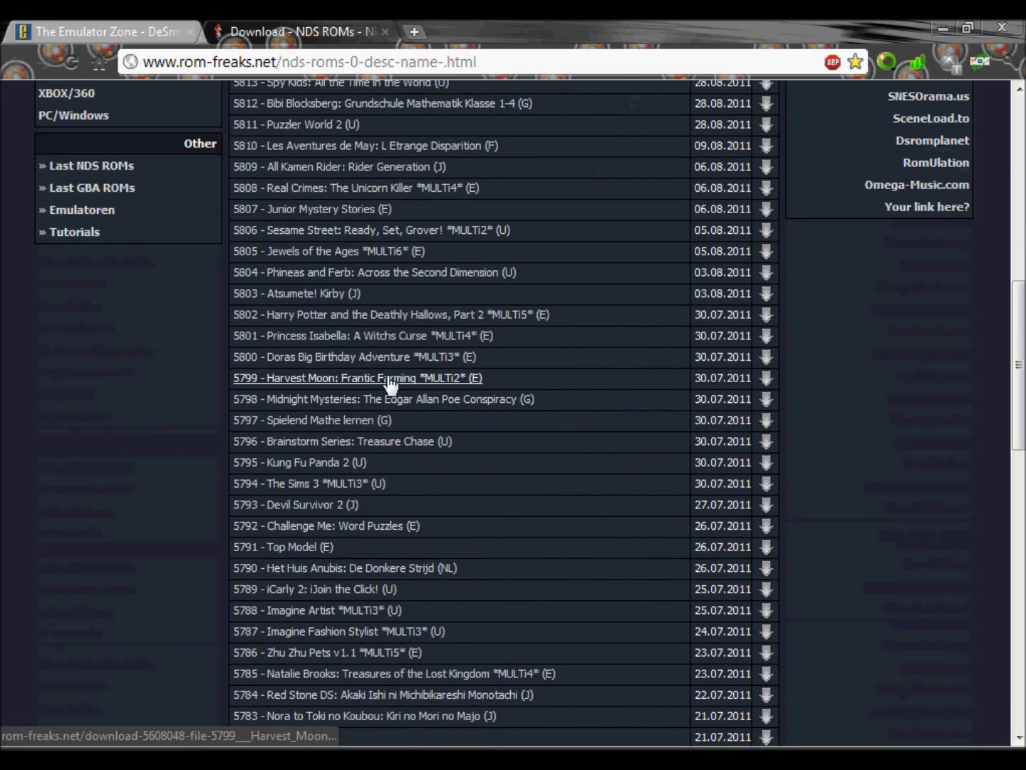
{"action": "scroll", "coordinate": [388, 379], "scroll_direction": "up", "scroll_amount": 10}
{"action": "scroll", "coordinate": [395, 398], "scroll_direction": "down", "scroll_amount": 10}
{"action": "scroll", "coordinate": [409, 394], "scroll_direction": "up", "scroll_amount": 12}
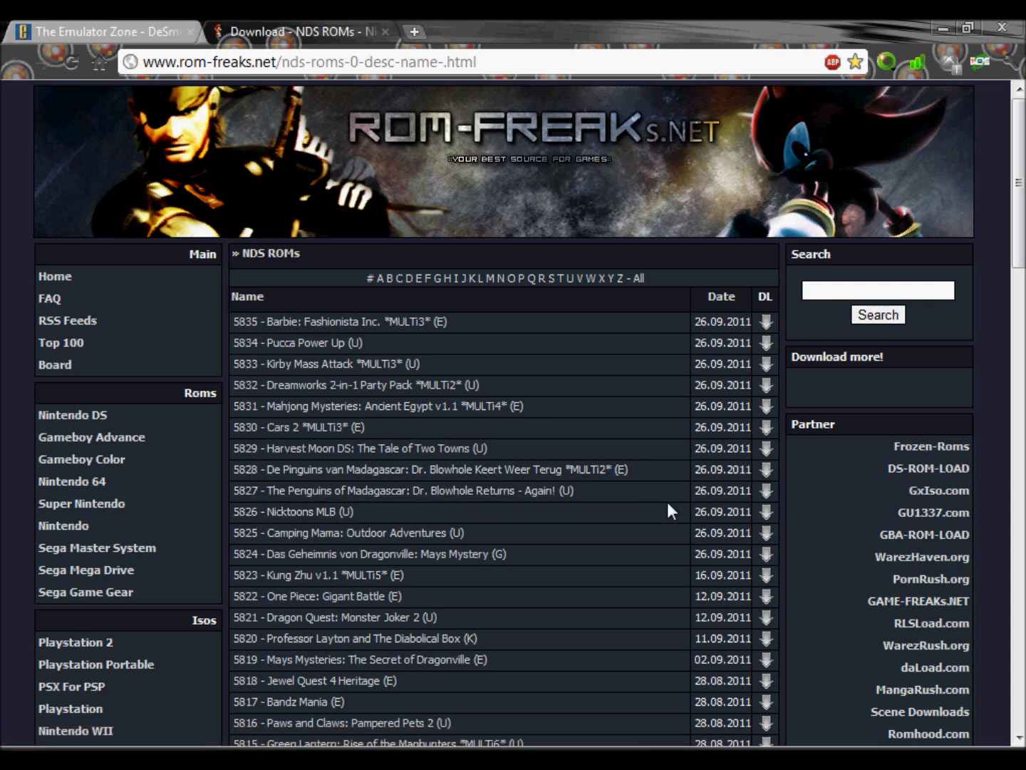
{"action": "left_click", "coordinate": [472, 414]}
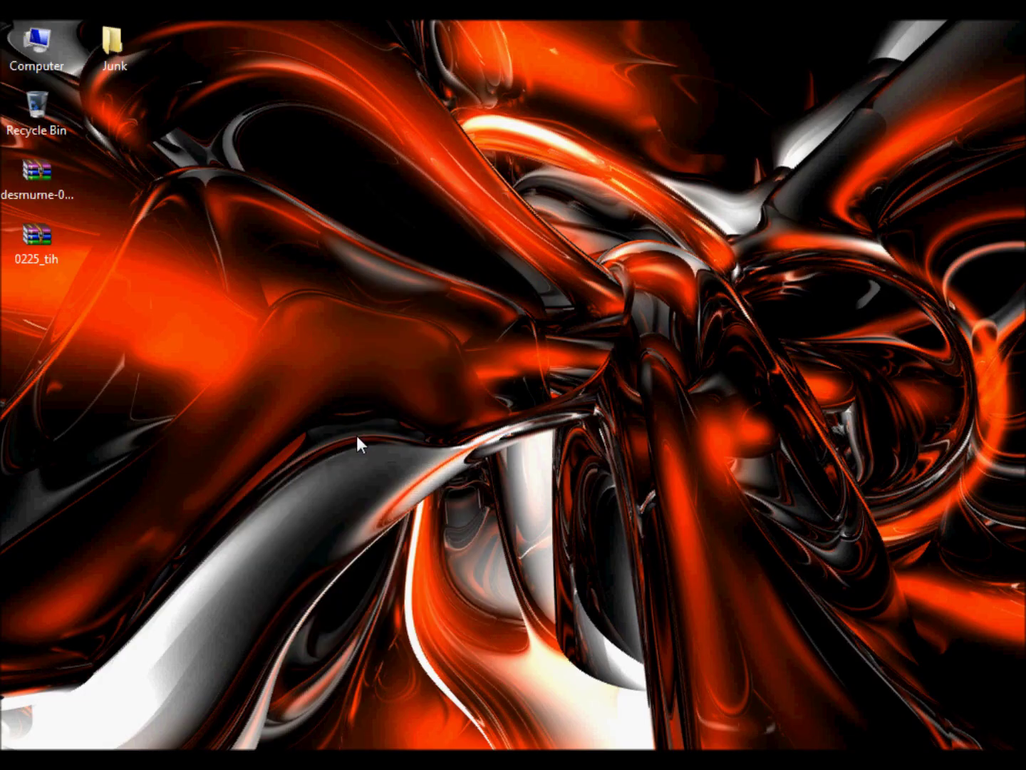
Extract the DeSmuME and 0225_tih archives on the desktop, each into its own separate folder.
{"action": "left_click_drag", "start_coordinate": [100, 300], "coordinate": [169, 284]}
{"action": "left_click_drag", "start_coordinate": [268, 361], "coordinate": [223, 236]}
{"action": "mouse_move", "coordinate": [107, 282]}
{"action": "left_mouse_down"}
{"action": "mouse_move", "coordinate": [4, 152]}
{"action": "mouse_move", "coordinate": [62, 183]}
{"action": "mouse_move", "coordinate": [116, 182]}
{"action": "mouse_move", "coordinate": [45, 178]}
{"action": "left_mouse_up"}
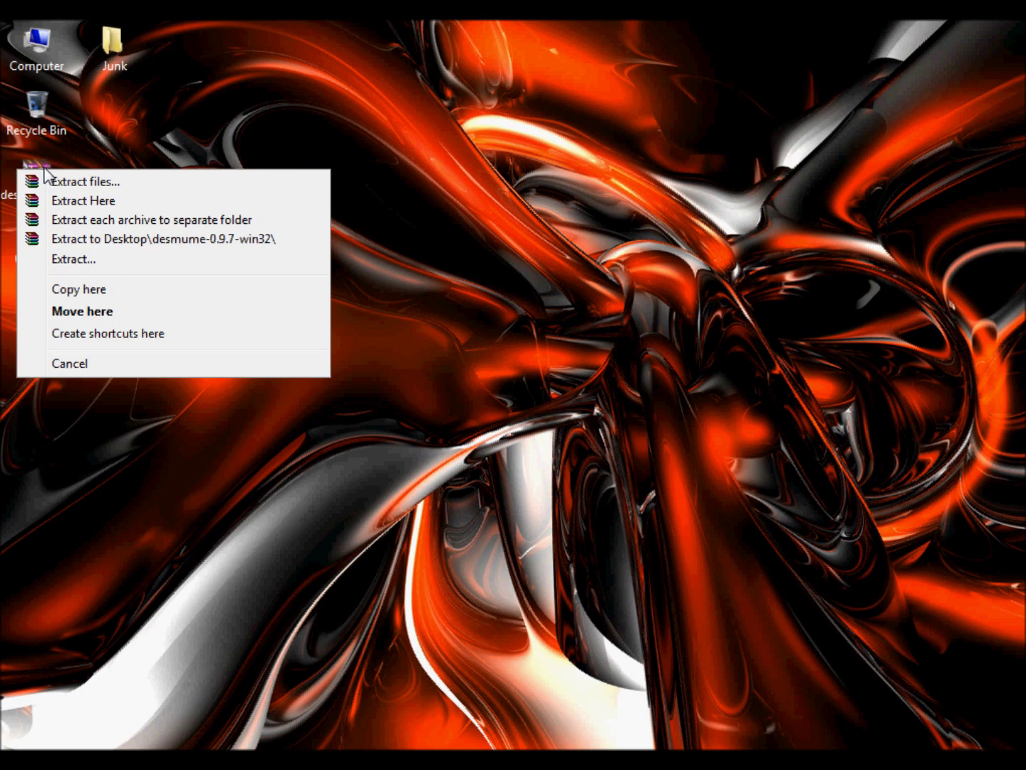
{"action": "left_click", "coordinate": [176, 222]}
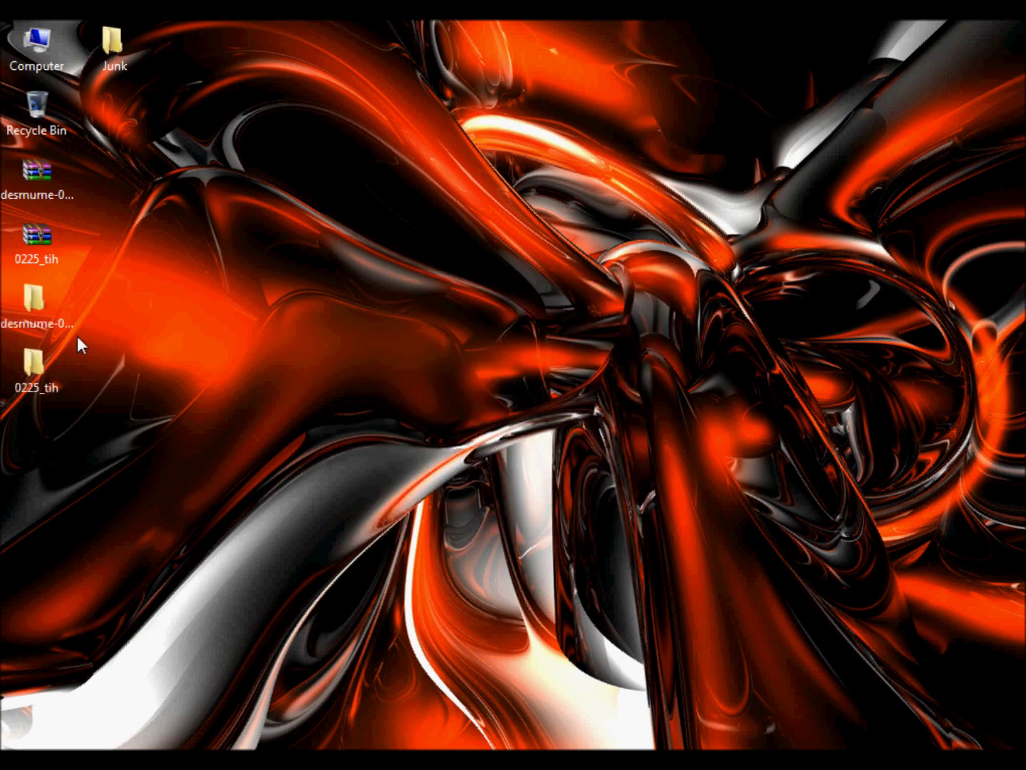
Open the extracted desmume-0.9.7-win32 folder, then test-launch the DeSmuME application and close it.
{"action": "double_click", "coordinate": [55, 308]}
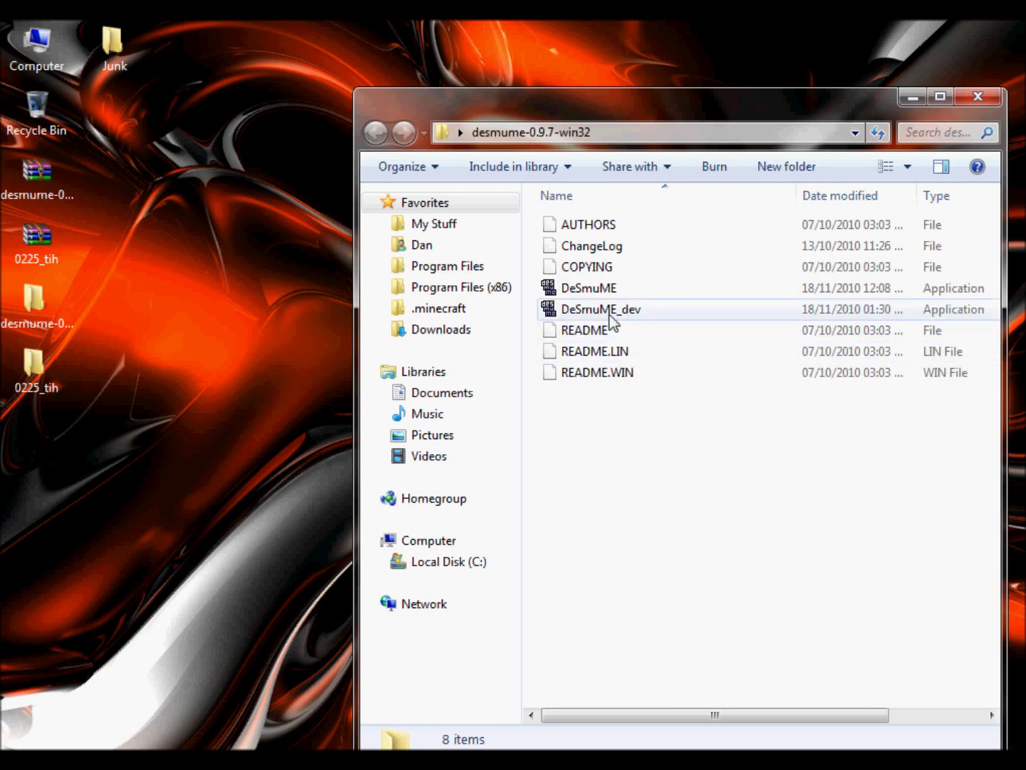
{"action": "left_click", "coordinate": [612, 292]}
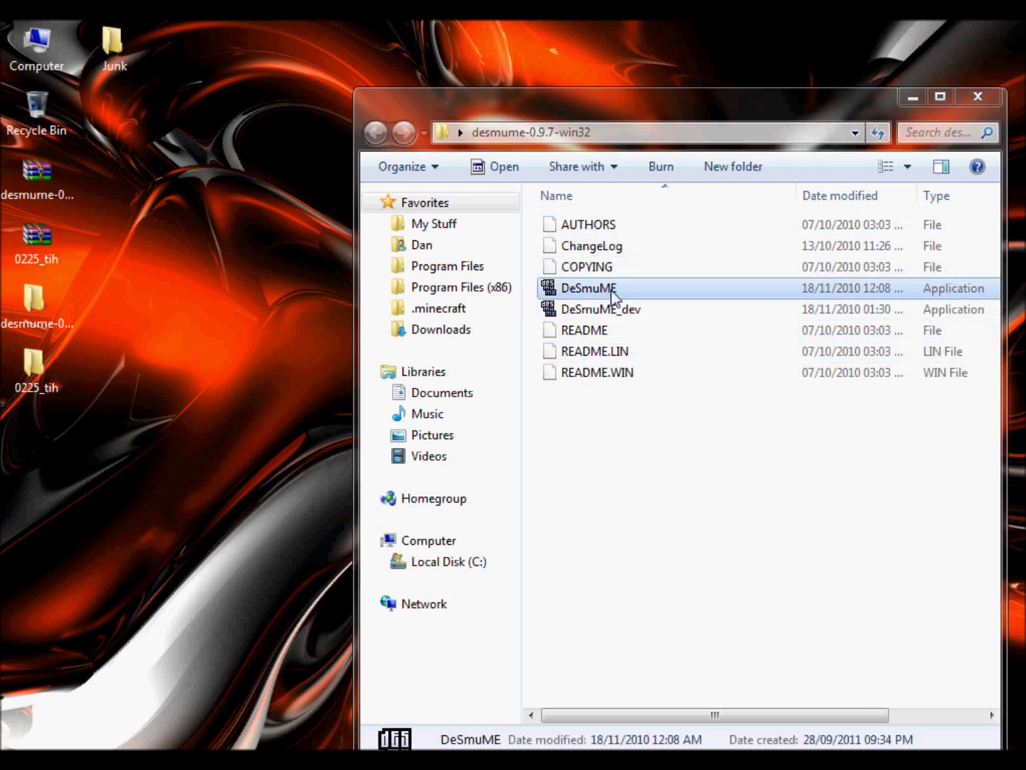
{"action": "double_click", "coordinate": [613, 292]}
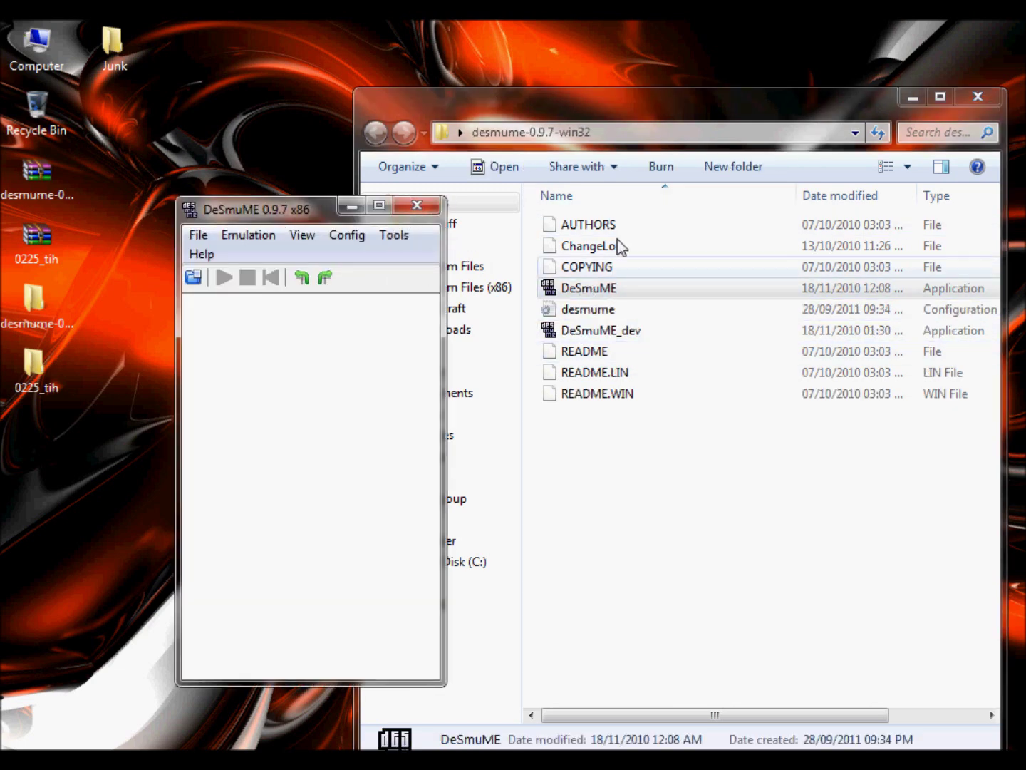
{"action": "left_click_drag", "start_coordinate": [689, 420], "coordinate": [744, 607]}
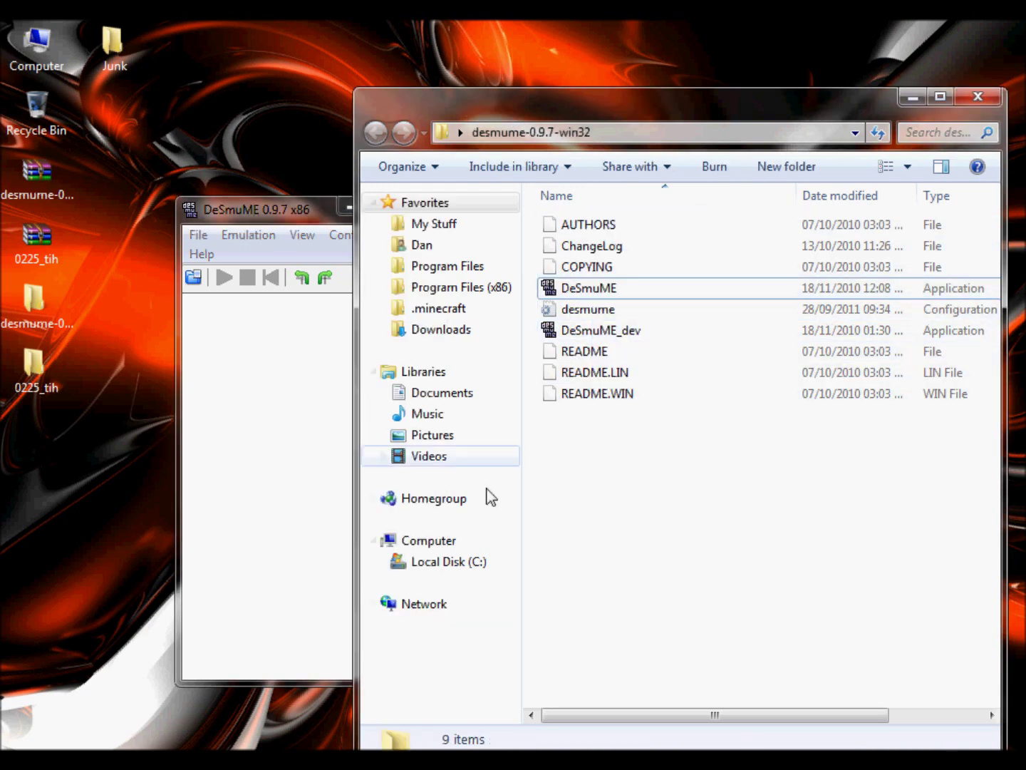
{"action": "left_click", "coordinate": [278, 444]}
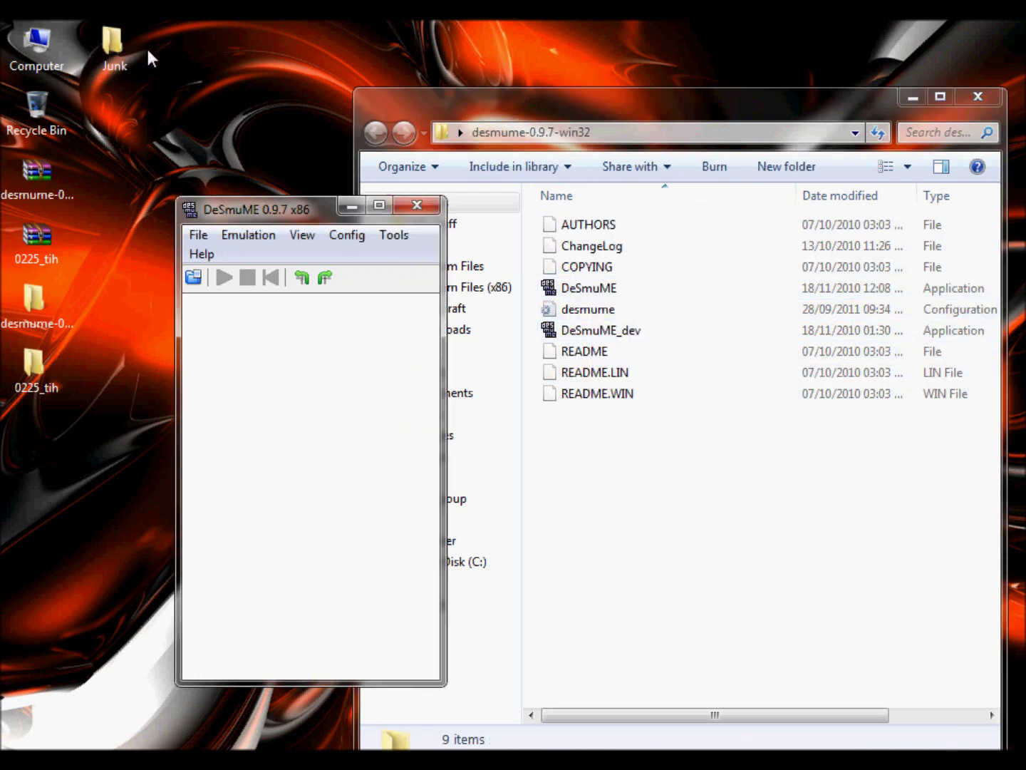
{"action": "left_click", "coordinate": [419, 205]}
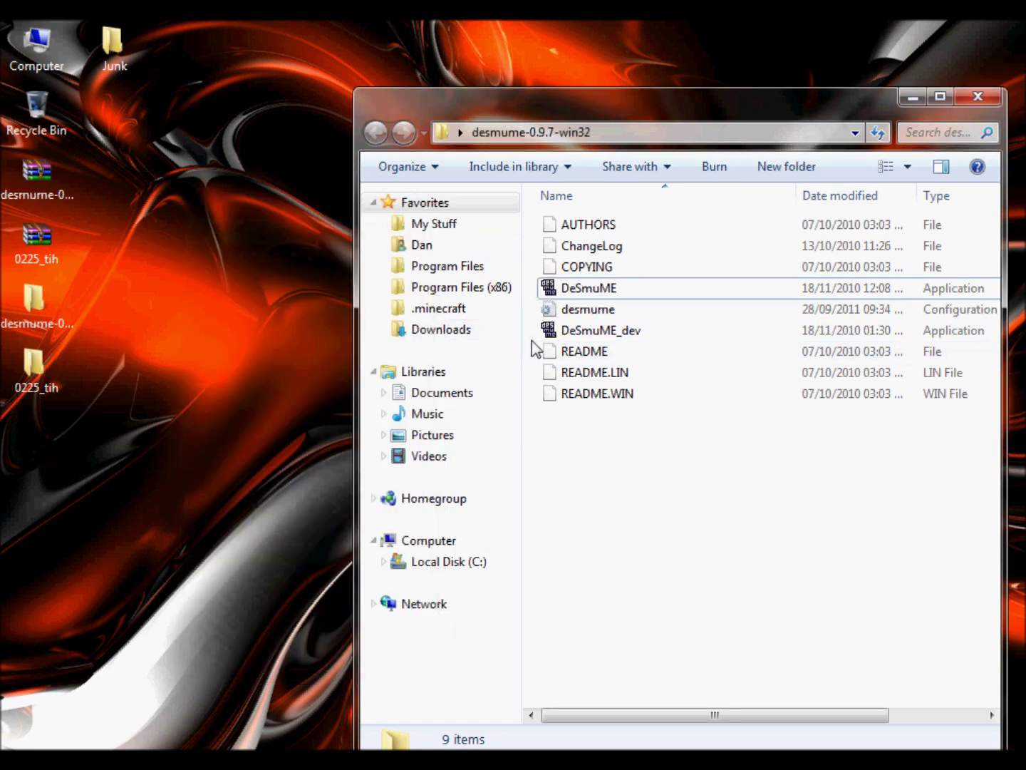
Create a folder named "roms" inside the desmume-0.9.7-win32 folder and open it.
{"action": "left_click_drag", "start_coordinate": [645, 479], "coordinate": [747, 518]}
{"action": "left_click", "coordinate": [788, 166]}
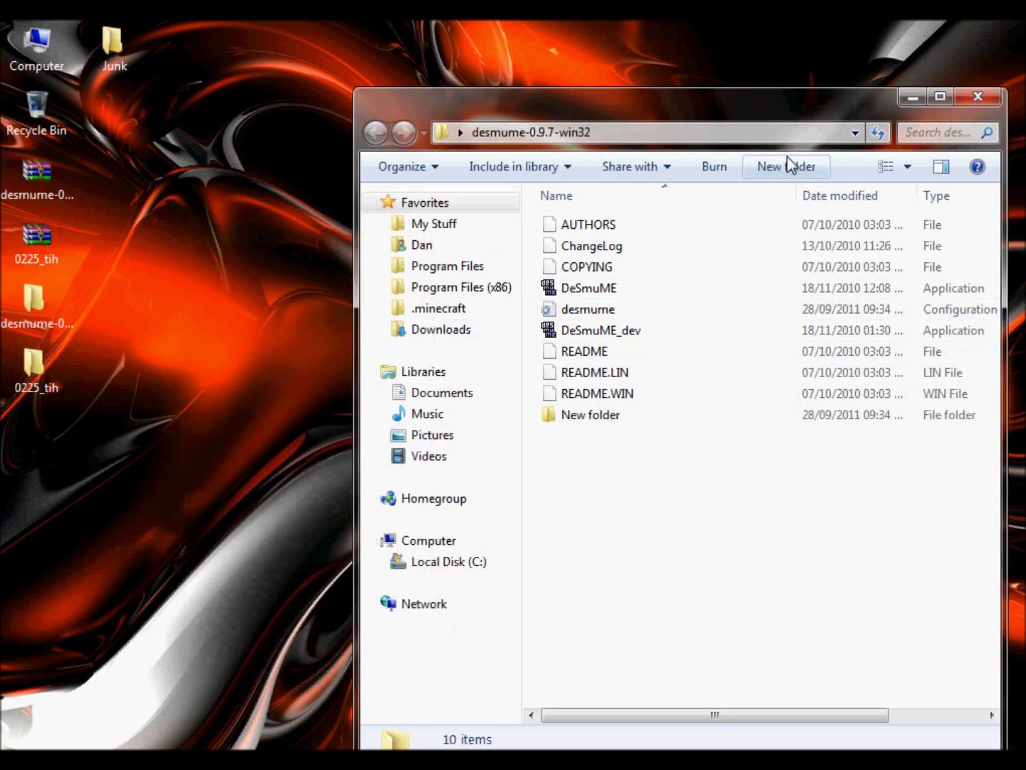
{"action": "type", "text": "roms"}
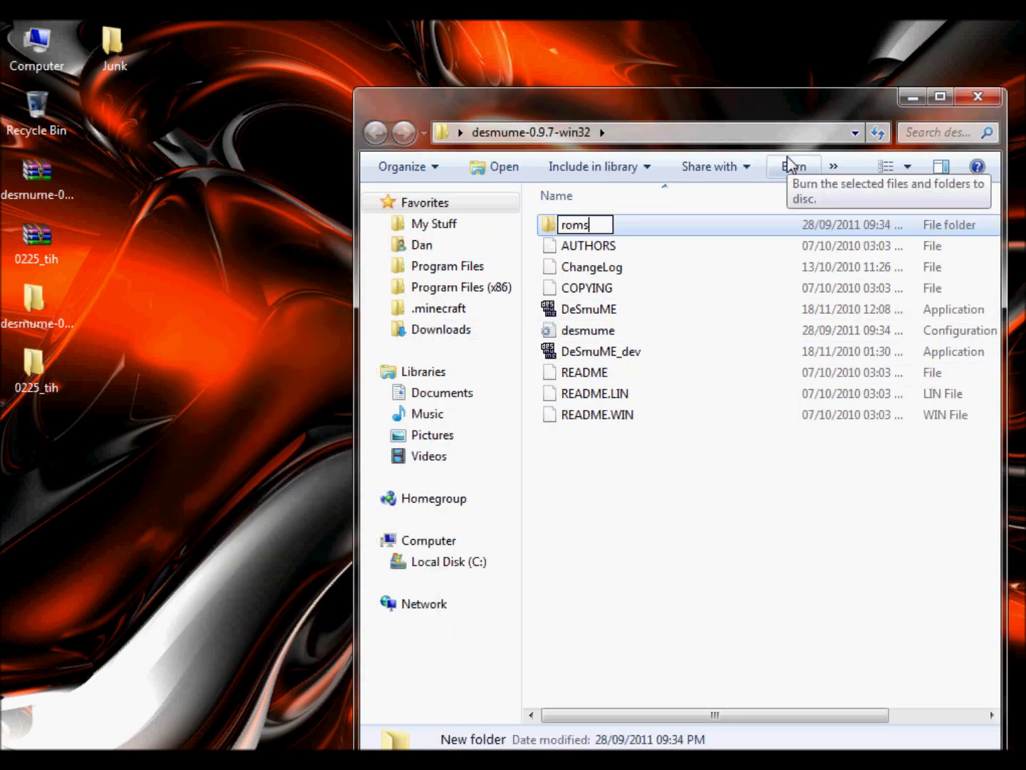
{"action": "key", "text": "Return"}
{"action": "key", "text": "Return"}
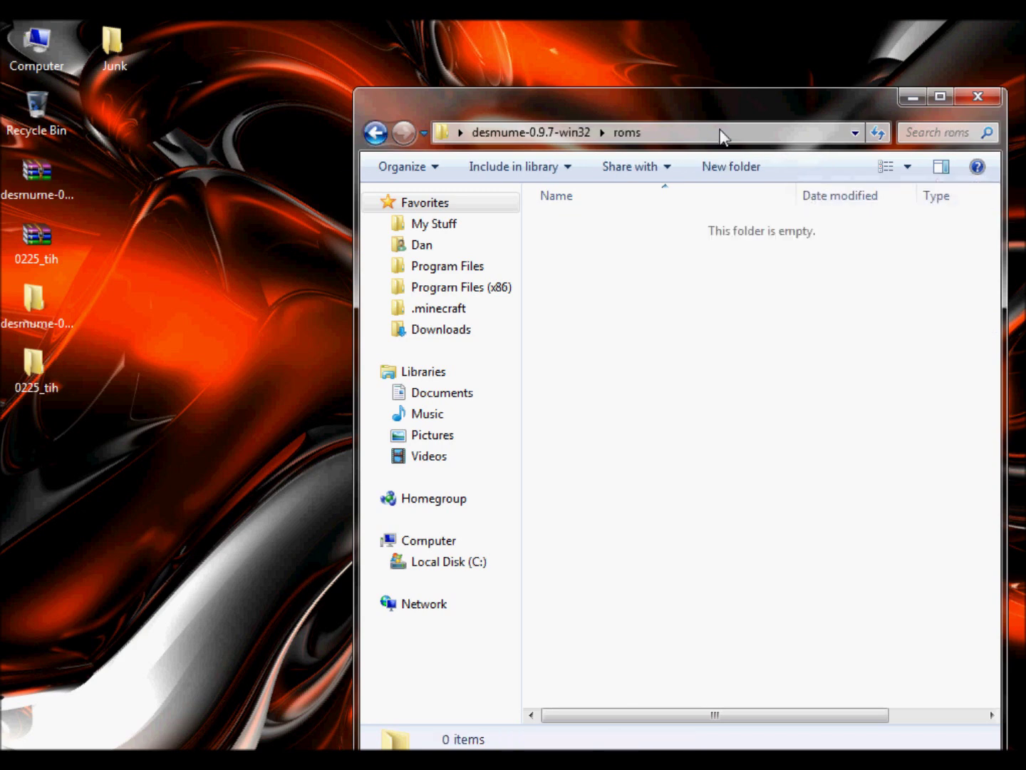
Move The Incredible Hulk.nds from the 0225_tih folder into the roms folder and close the source folder's window.
{"action": "double_click", "coordinate": [40, 362]}
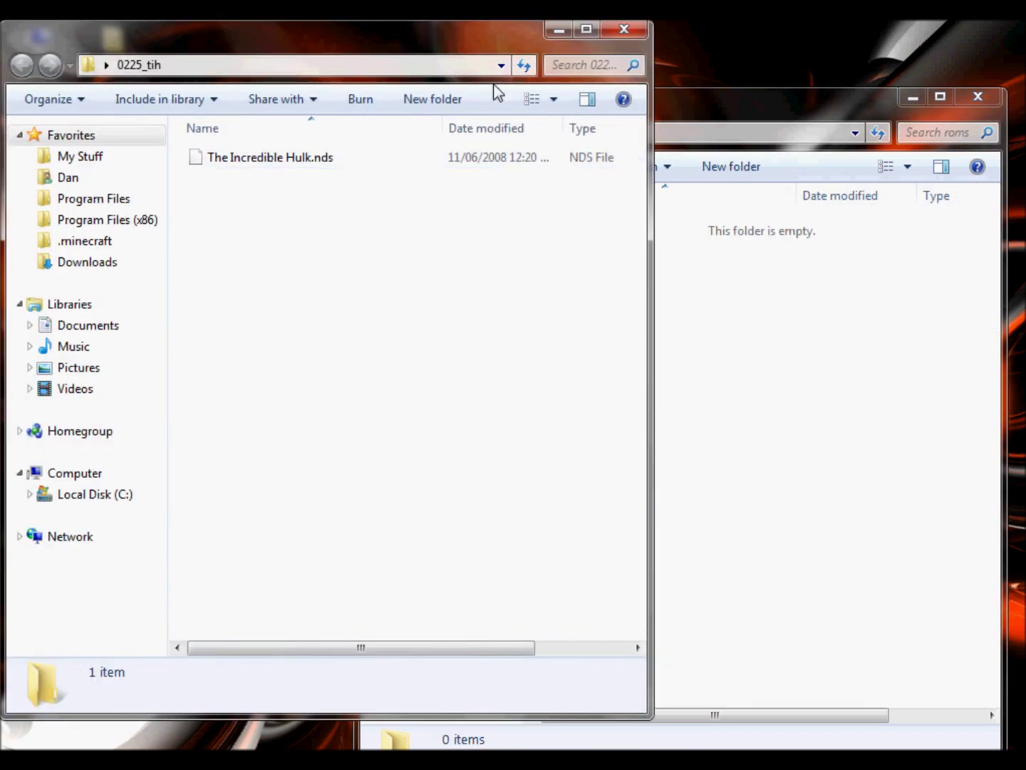
{"action": "left_click", "coordinate": [254, 167]}
{"action": "left_click_drag", "start_coordinate": [255, 167], "coordinate": [737, 392]}
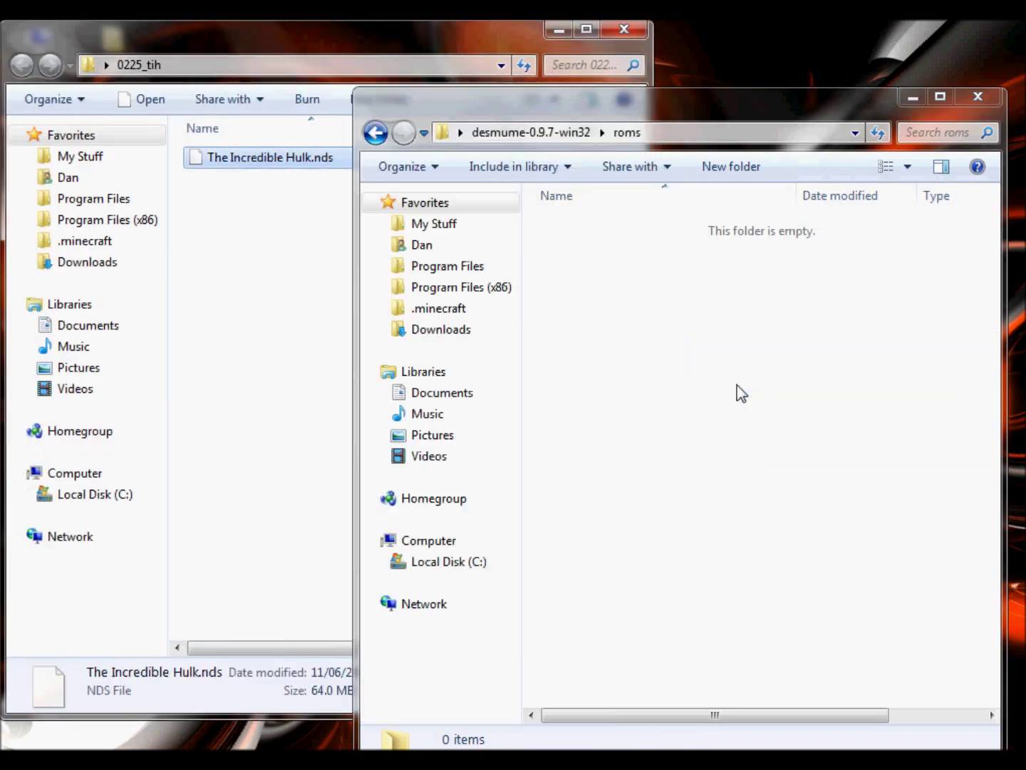
{"action": "left_click", "coordinate": [281, 185]}
{"action": "left_click_drag", "start_coordinate": [745, 235], "coordinate": [775, 324]}
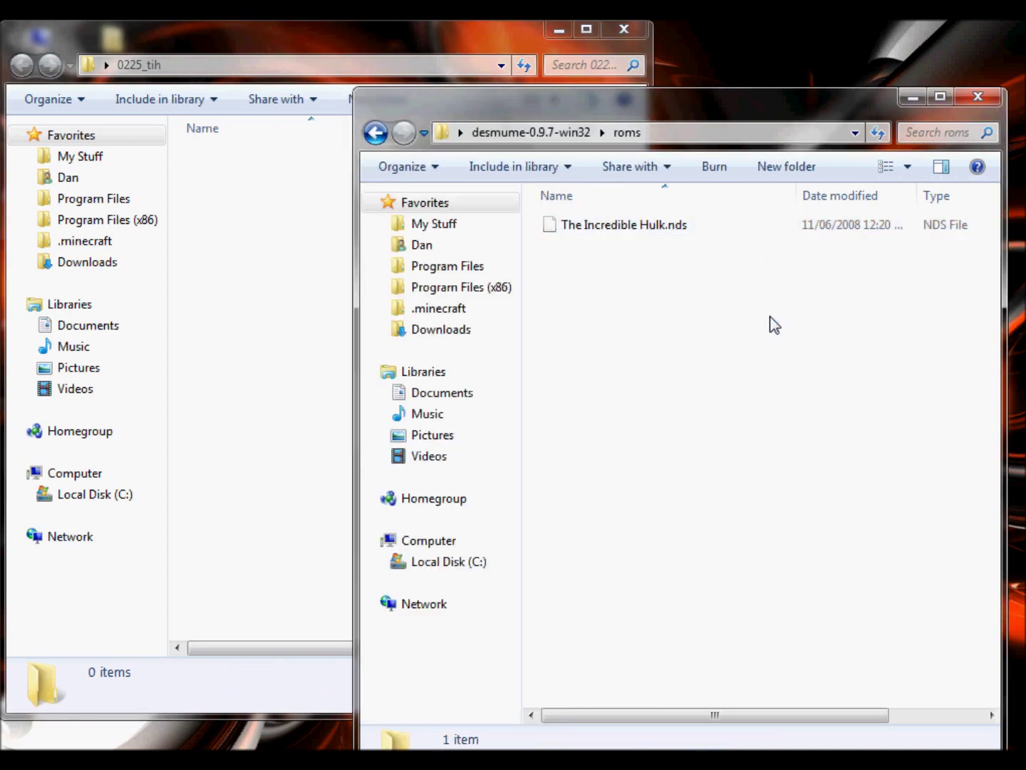
{"action": "left_click", "coordinate": [639, 27]}
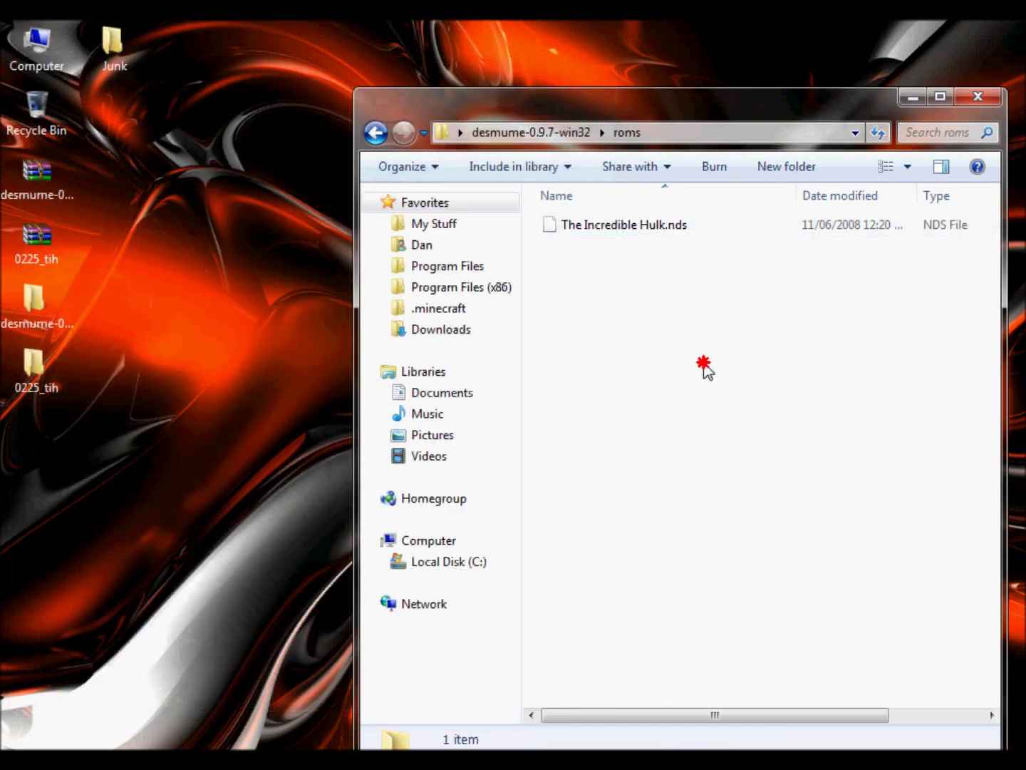
Return to the desmume-0.9.7-win32 folder, launch DeSmuME and close the folder window.
{"action": "key", "text": "BackSpace"}
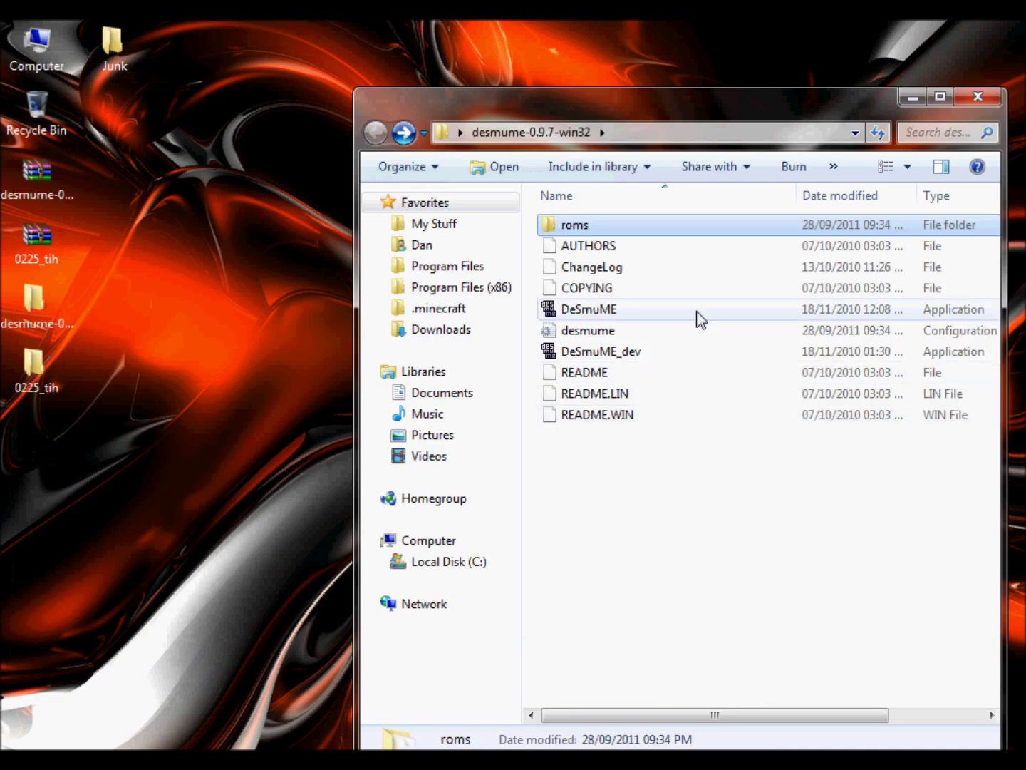
{"action": "double_click", "coordinate": [589, 309]}
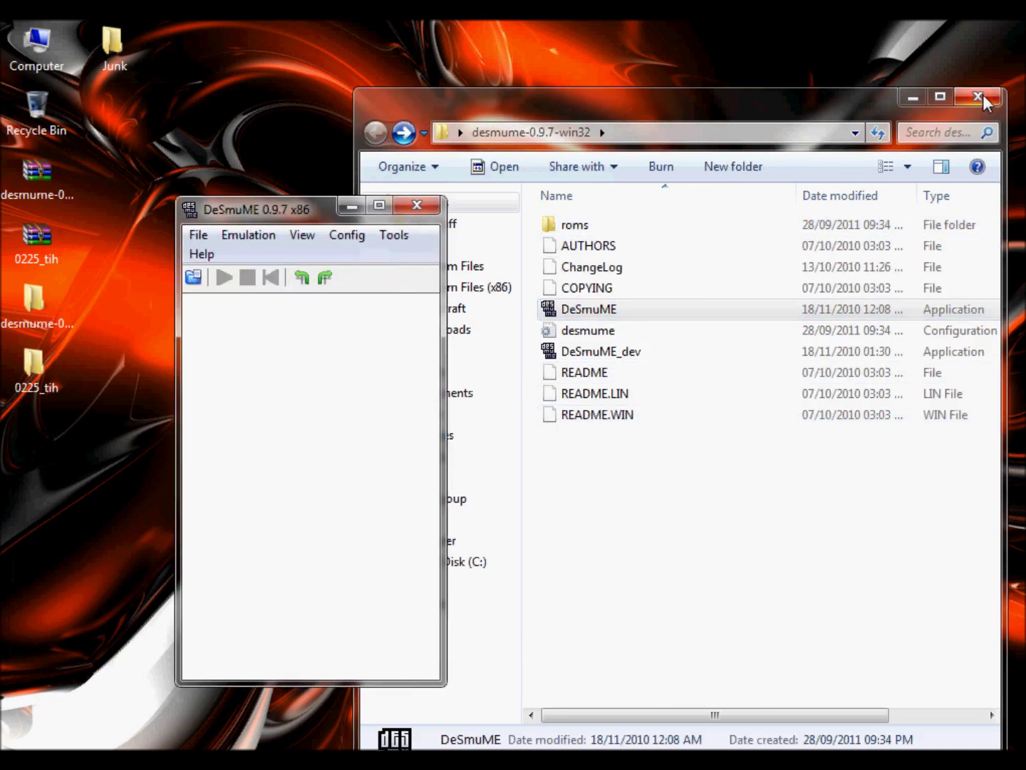
{"action": "left_click", "coordinate": [977, 97]}
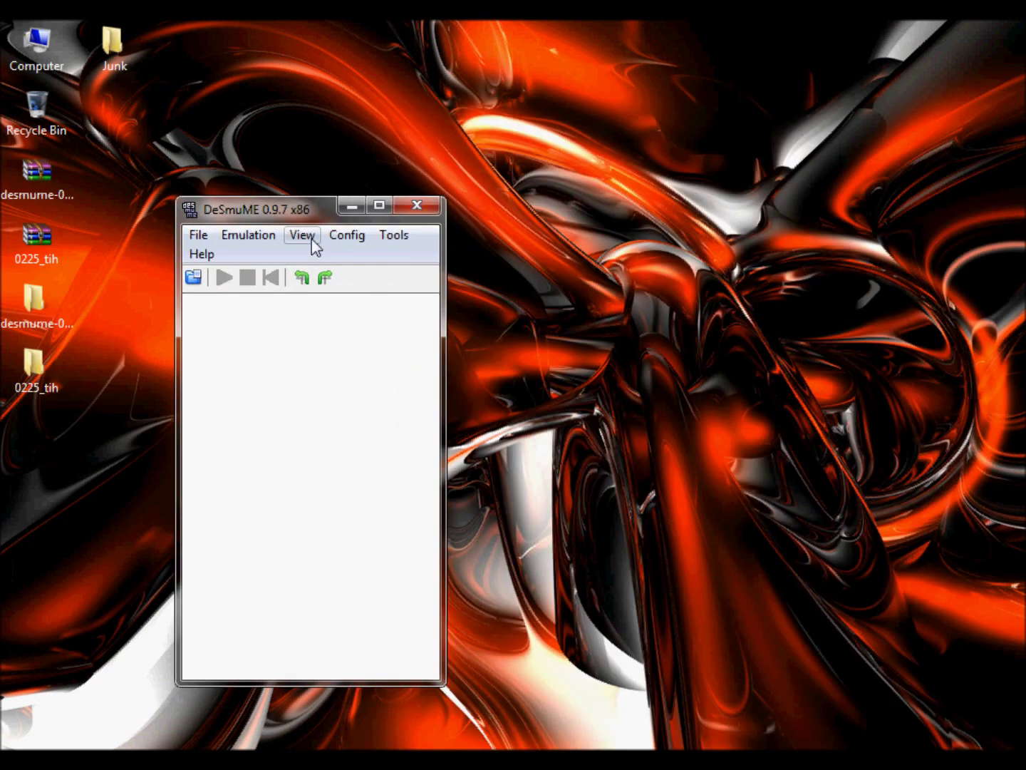
Review the button assignments in DeSmuME's Control Config and accept them.
{"action": "left_click", "coordinate": [344, 236]}
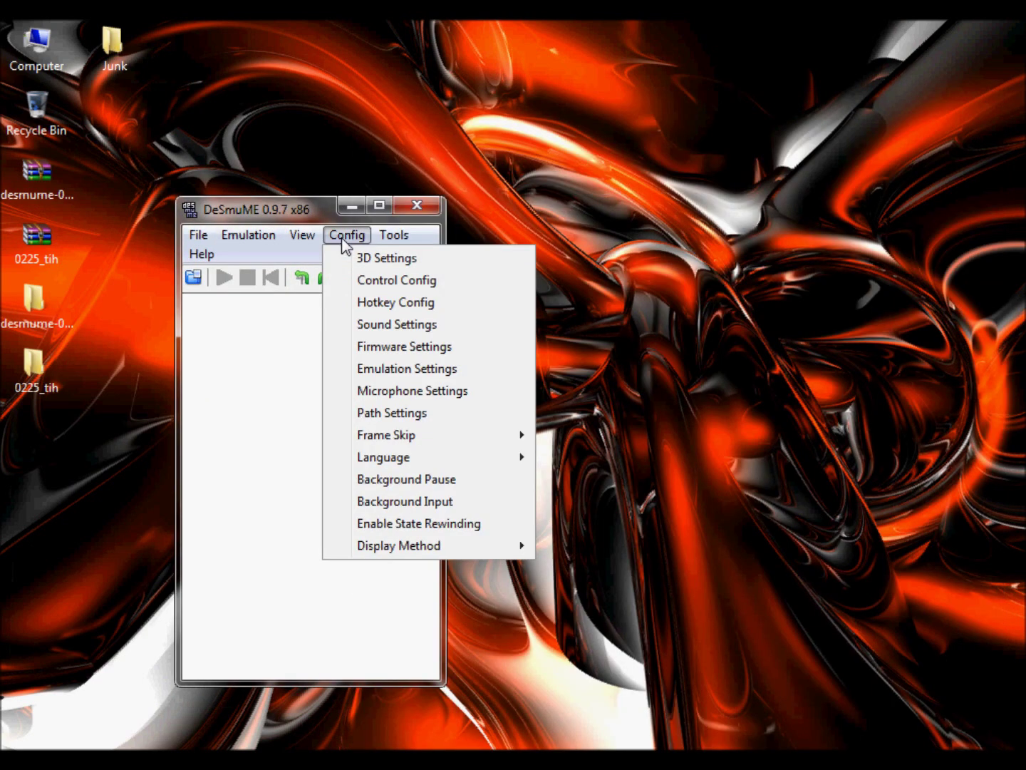
{"action": "left_click", "coordinate": [427, 279]}
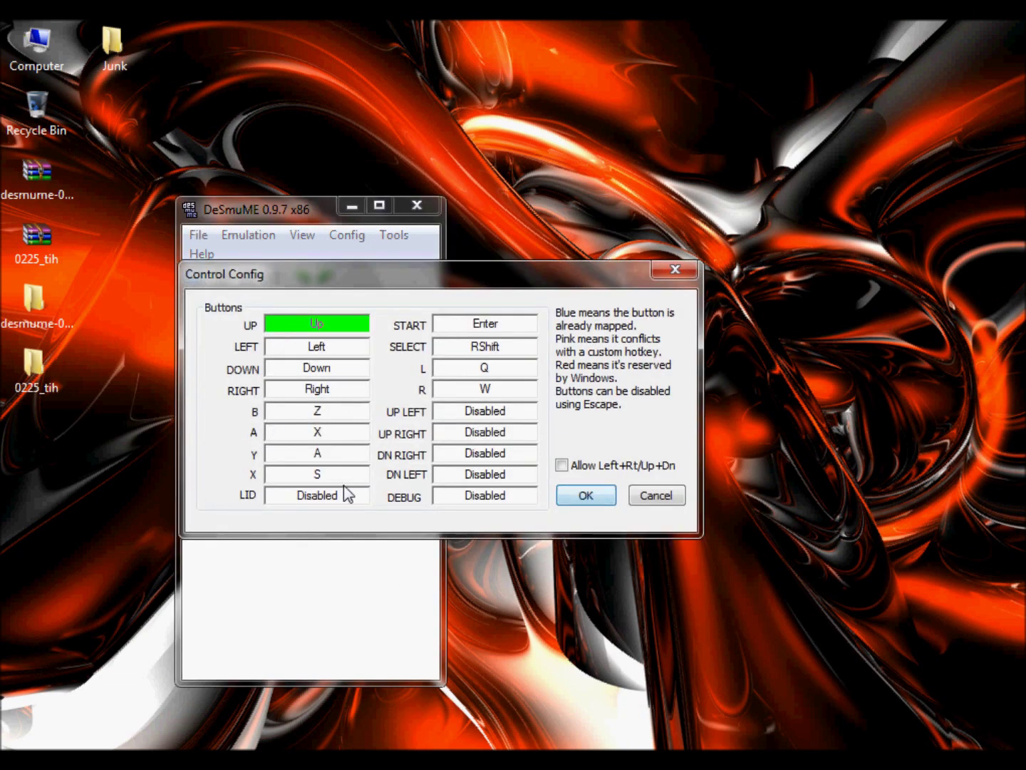
{"action": "left_click", "coordinate": [586, 498]}
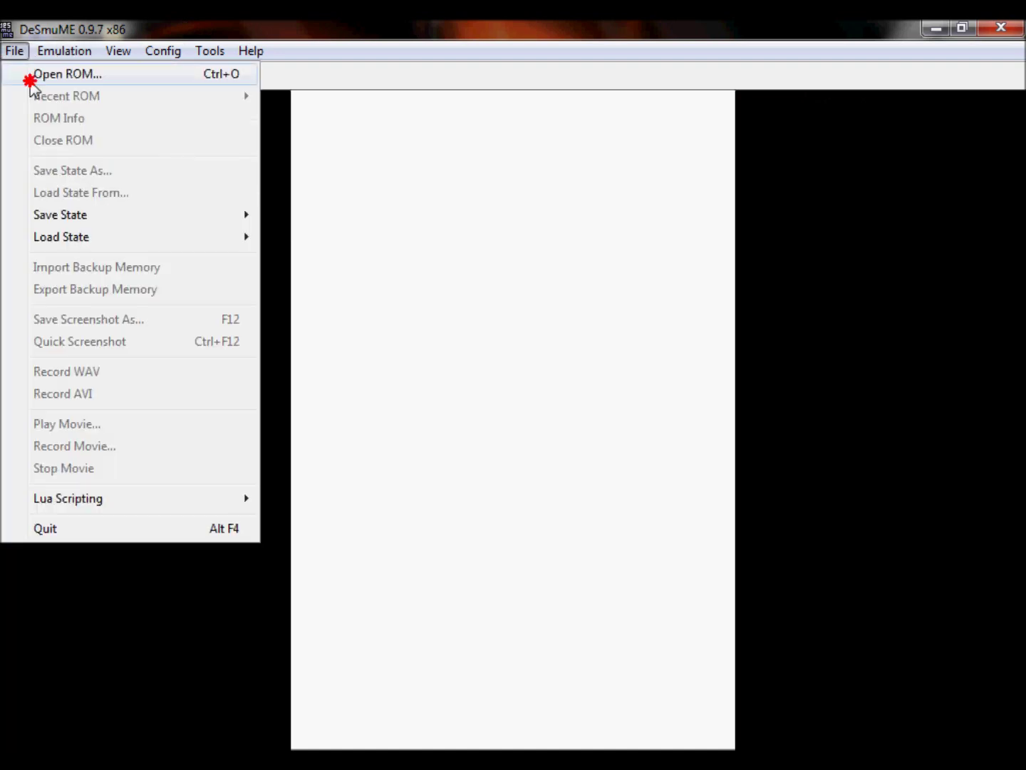
Open The Incredible Hulk.nds from the roms folder in DeSmuME and start a single-player game.
{"action": "left_click", "coordinate": [31, 75]}
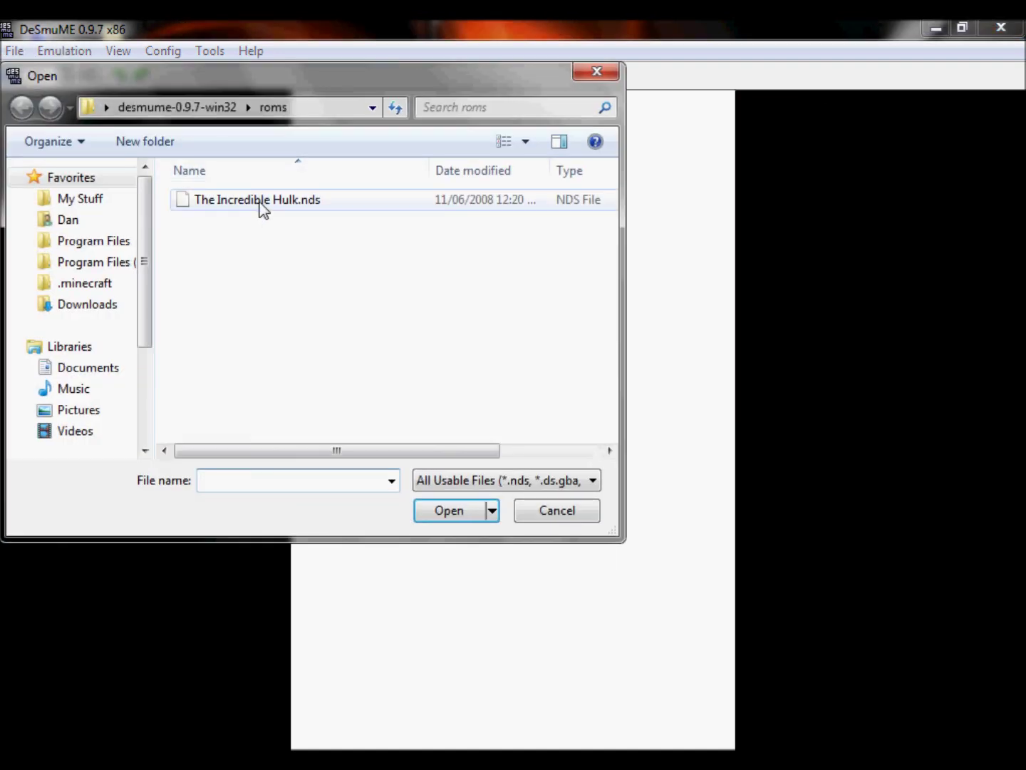
{"action": "double_click", "coordinate": [259, 201]}
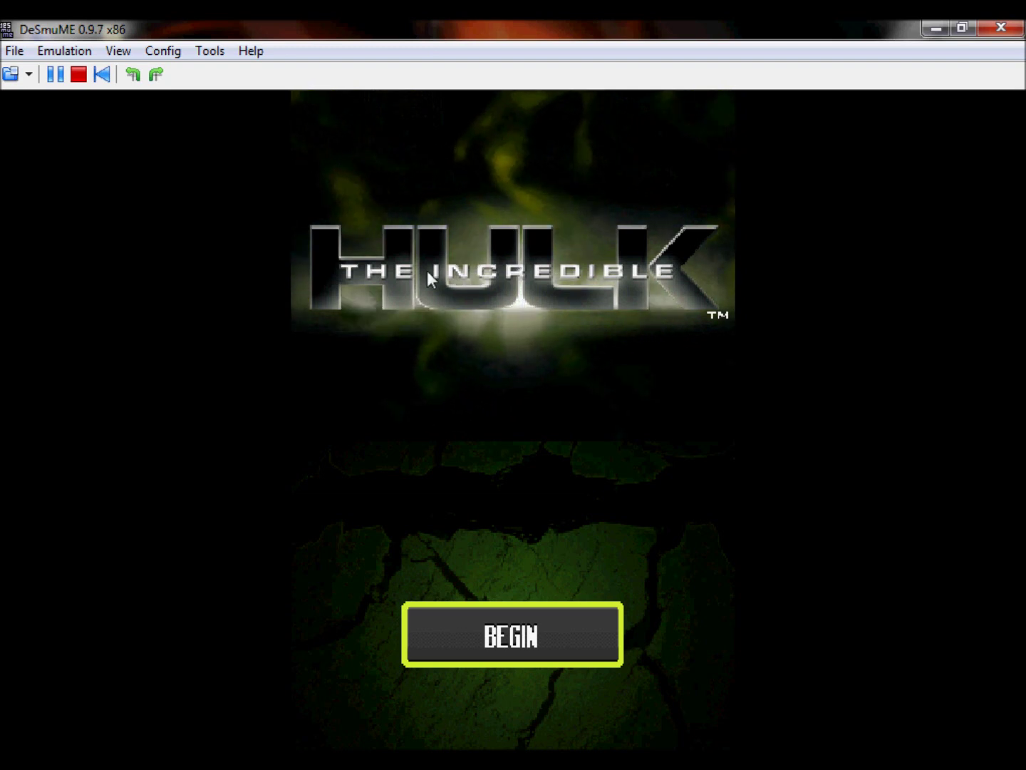
{"action": "left_click", "coordinate": [541, 628]}
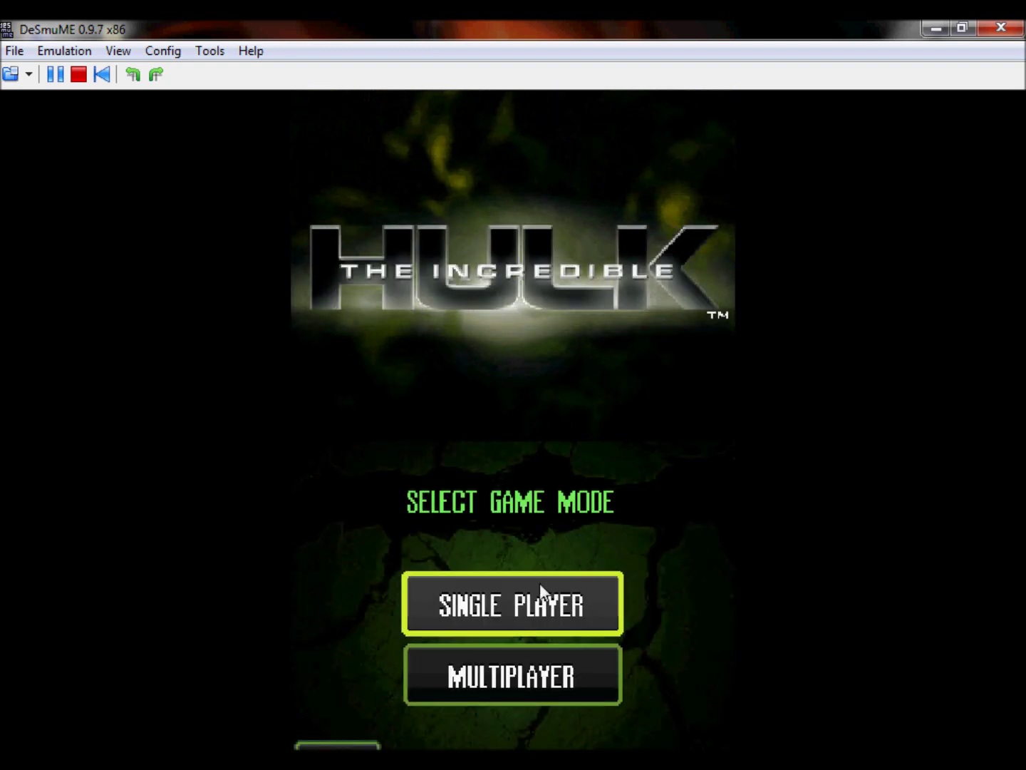
{"action": "left_click", "coordinate": [543, 599]}
{"action": "left_click", "coordinate": [539, 563]}
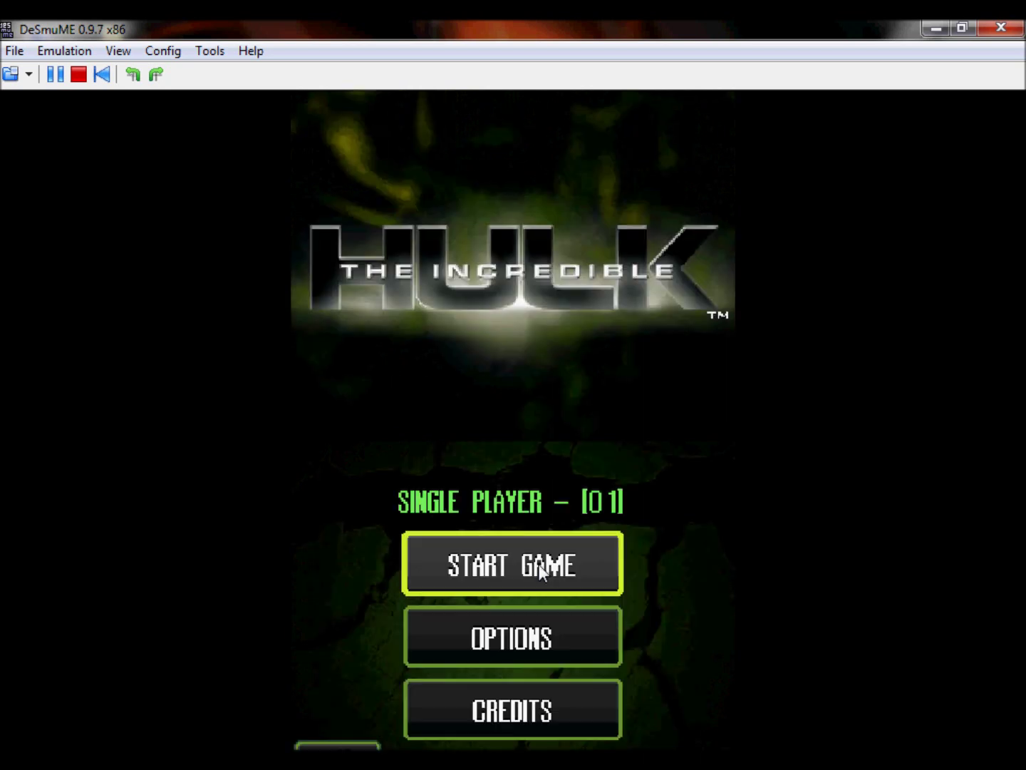
{"action": "left_click", "coordinate": [518, 548]}
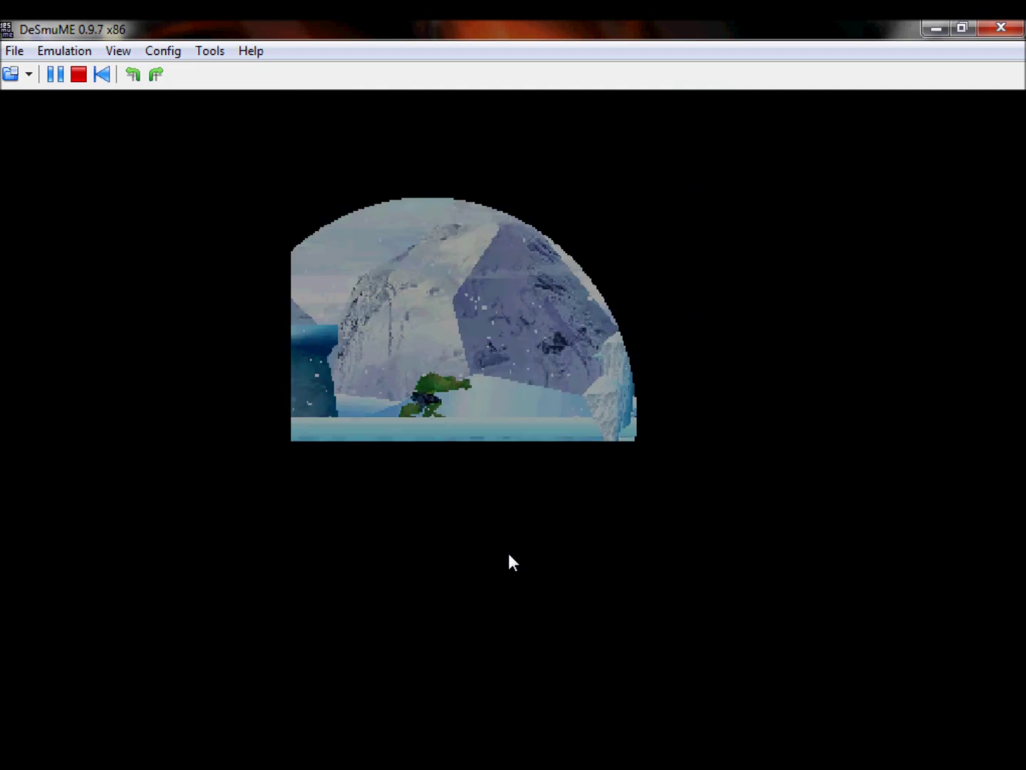
Run the Hulk to the right through the Alaska 01 level and attack on the ice hill.
{"action": "key", "text": "Right"}
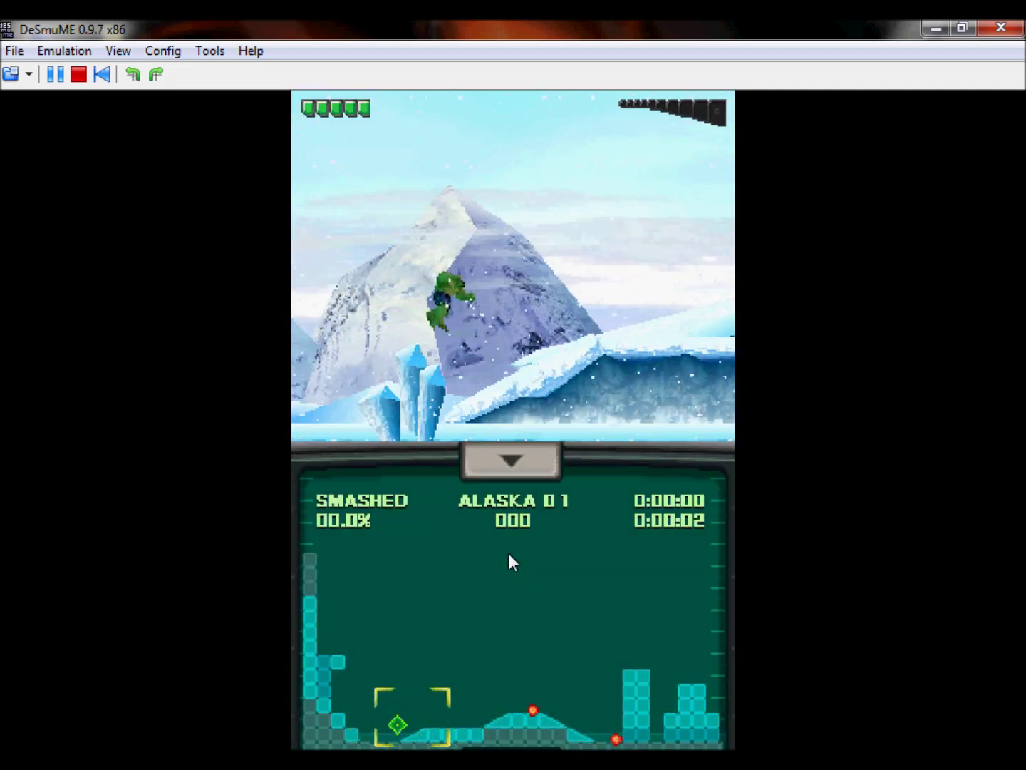
{"action": "key", "text": "Right"}
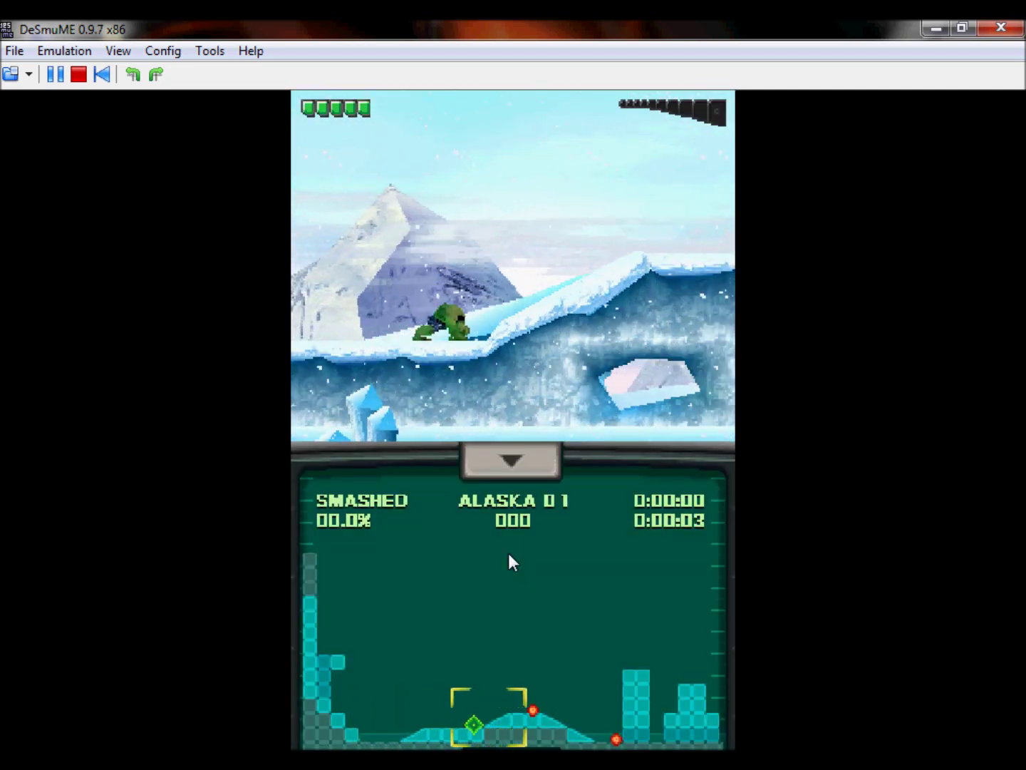
{"action": "key", "text": "x"}
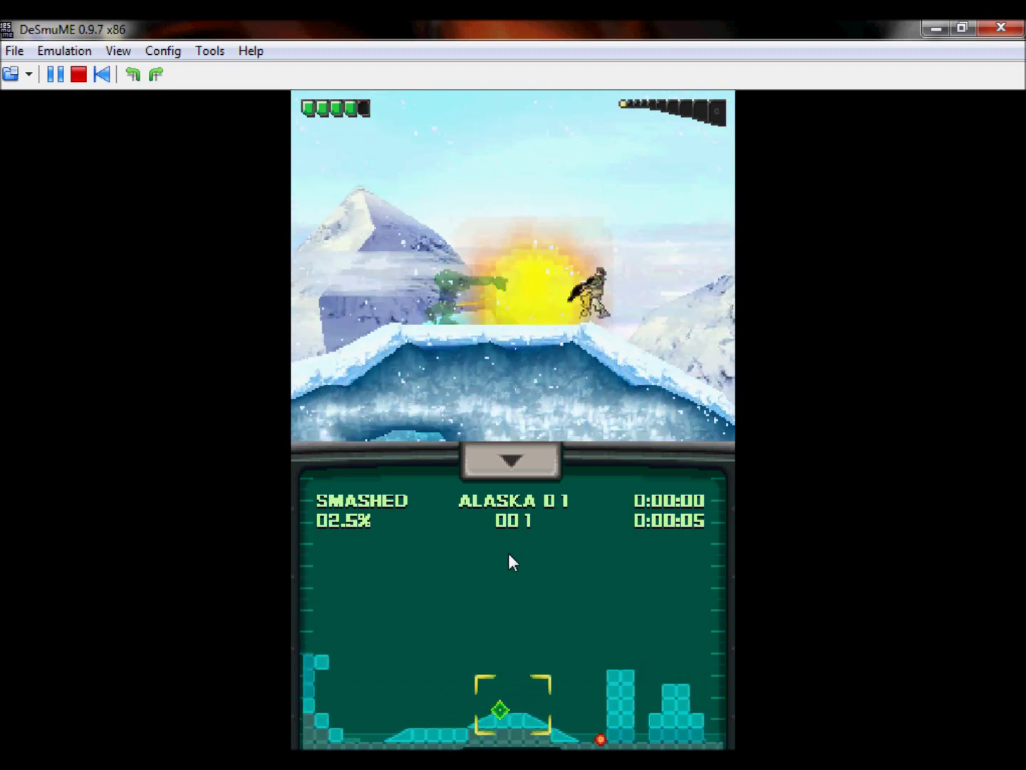
Run the Hulk down the ice hill, attack the soldier and smash through the base of the tall ice pillar.
{"action": "key", "text": "Right"}
{"action": "key", "text": "Right"}
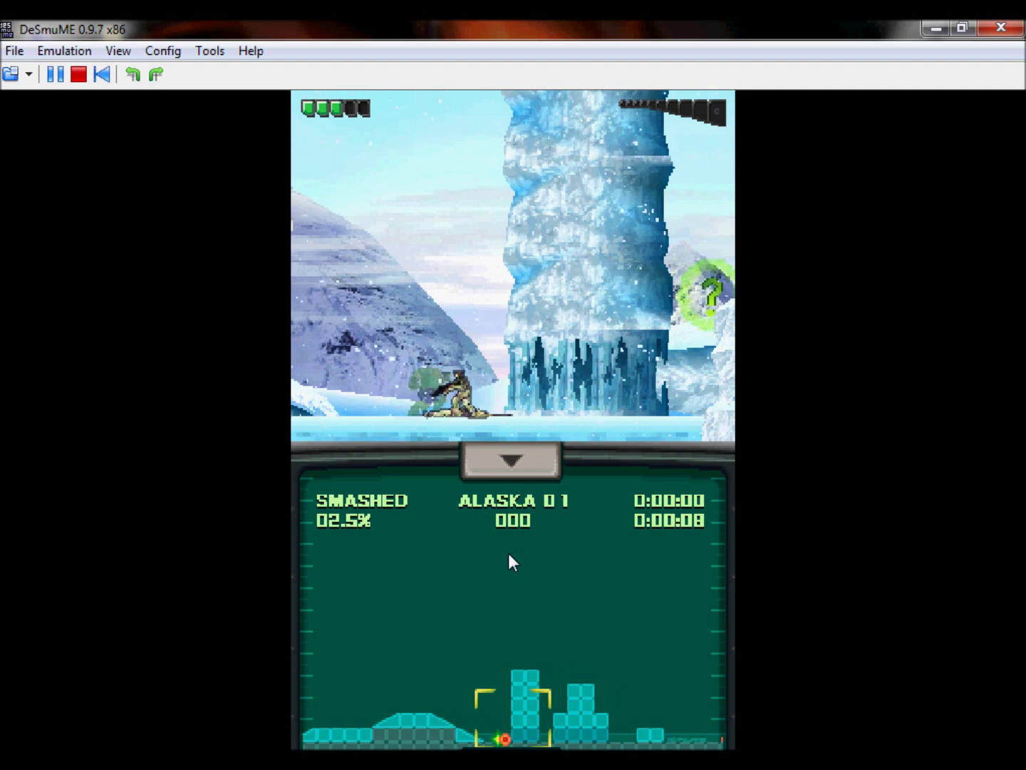
{"action": "key", "text": "x"}
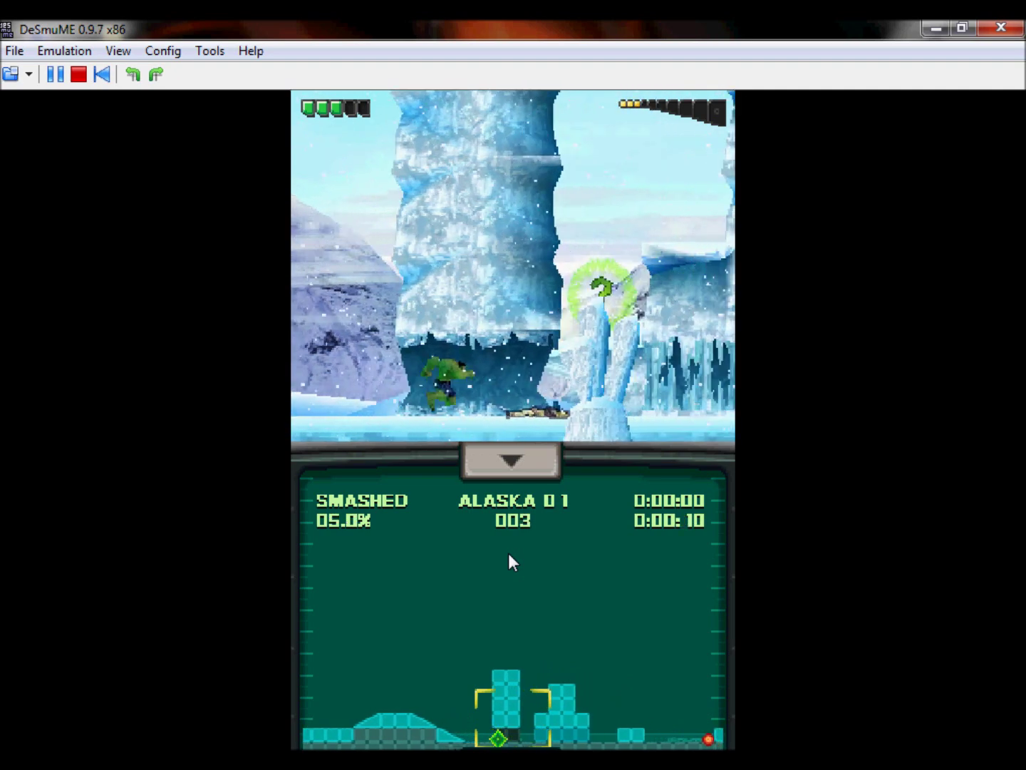
Run the Hulk past the ice crystals, punch through the ice wall under the ledge and pause the emulation.
{"action": "key", "text": "Right"}
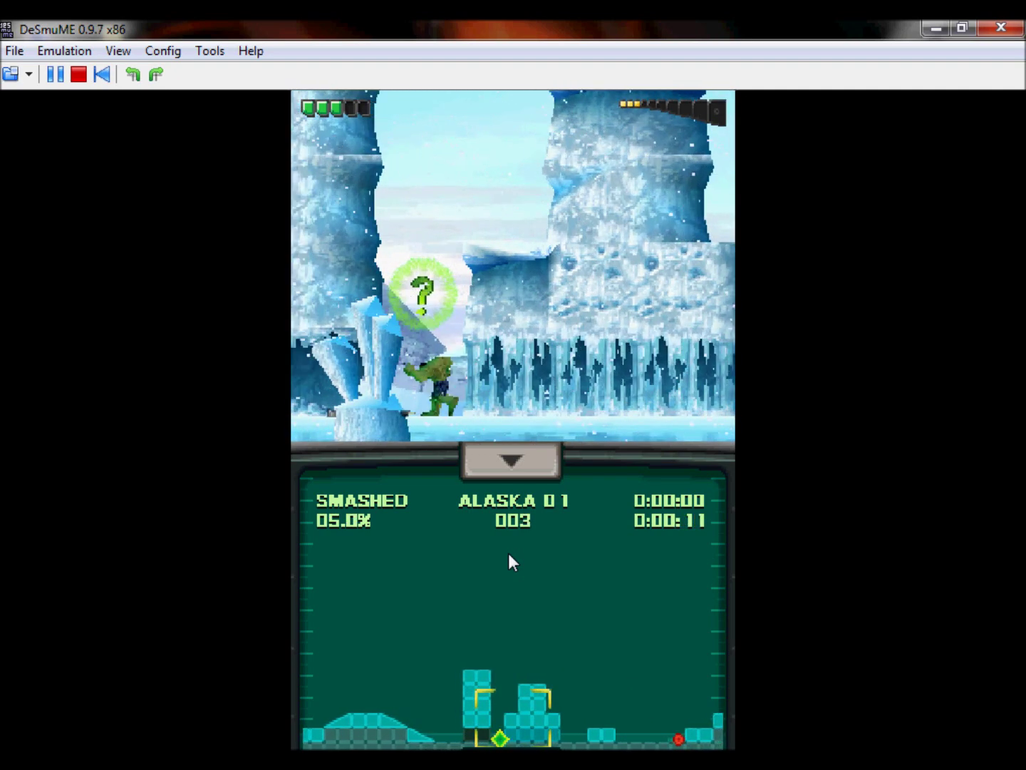
{"action": "key", "text": "x"}
{"action": "key", "text": "a"}
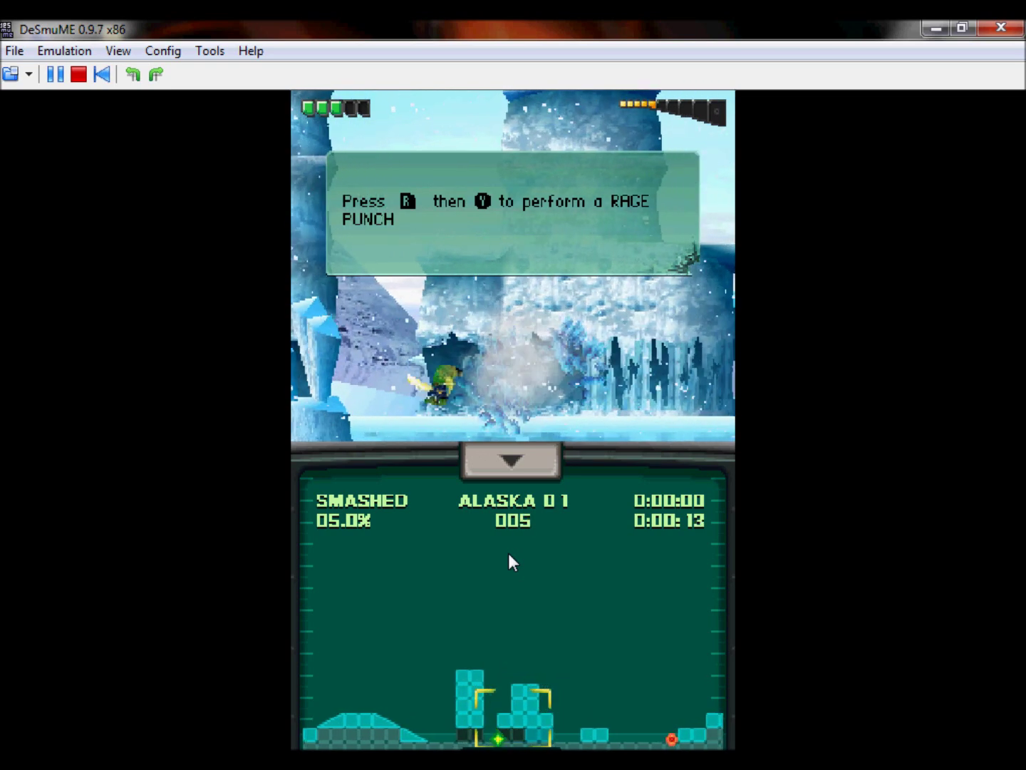
{"action": "key", "text": "a"}
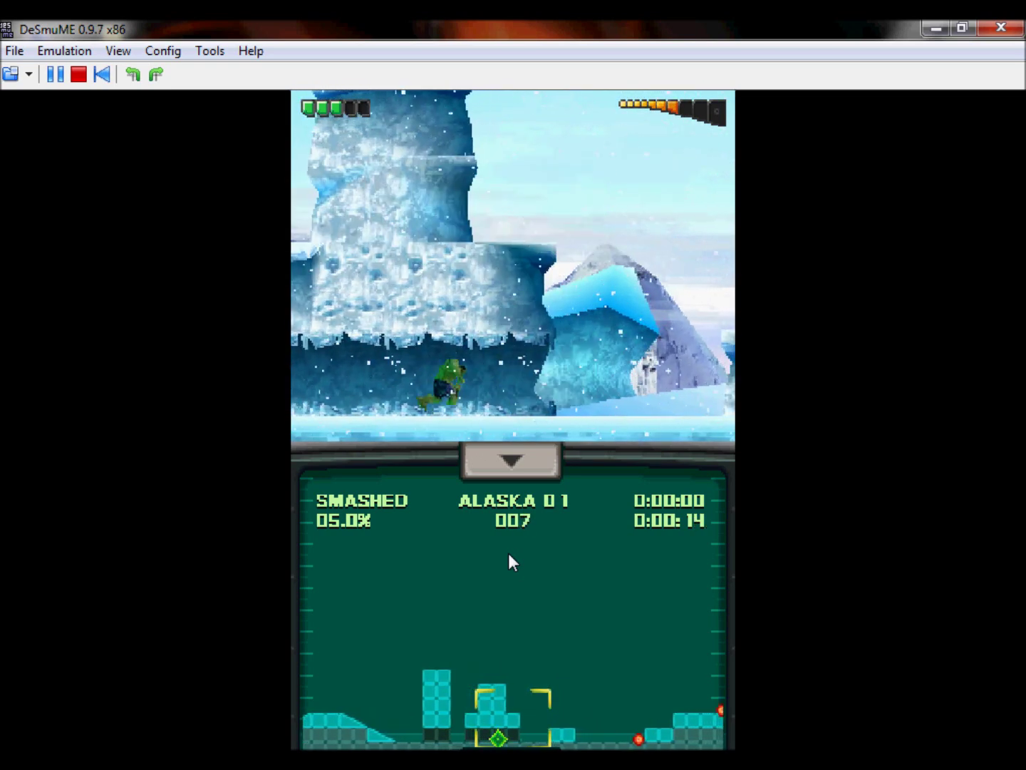
{"action": "left_click", "coordinate": [54, 73]}
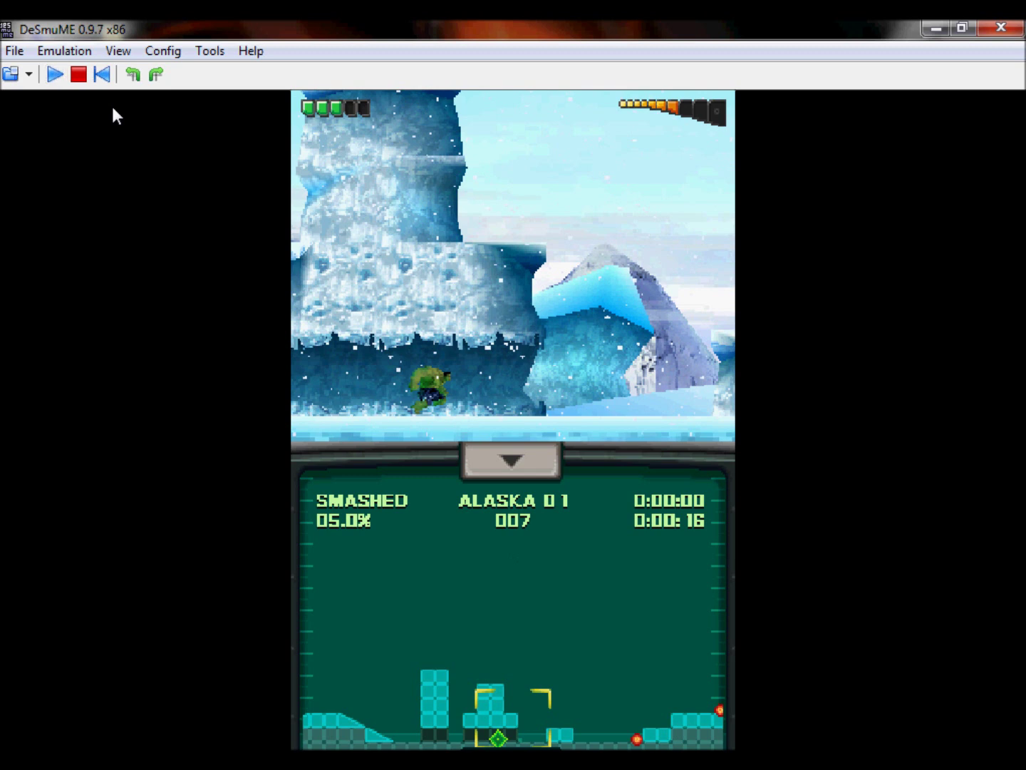